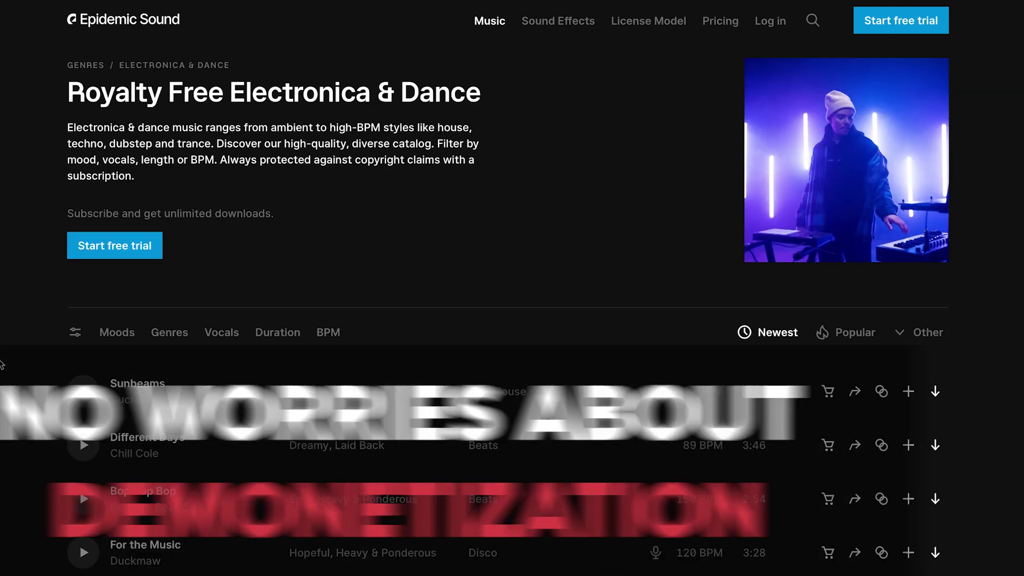
Scroll down the Epidemic Sound pricing page to review the subscription plans
scroll(2, 365, "down", 2)
scroll(1, 364, "down", 3)
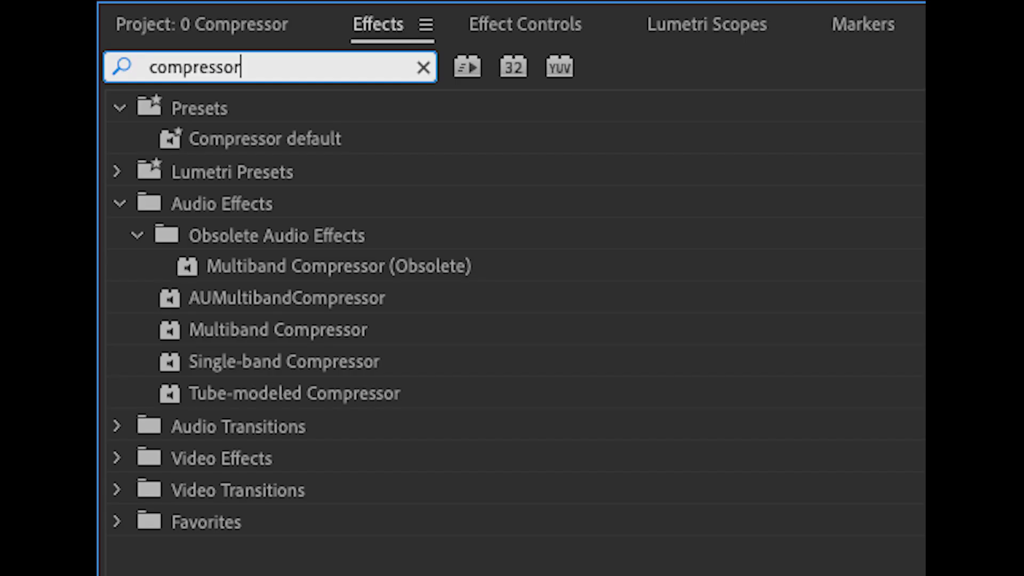
Apply the Single-band Compressor from the Effects panel to the Audio 1 interview clip
left_click(272, 362)
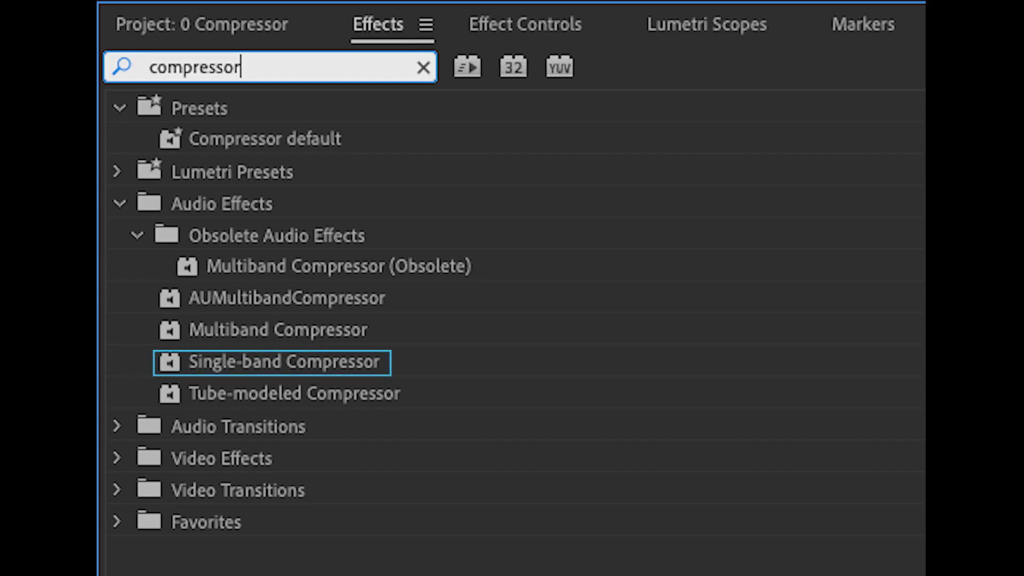
left_click(278, 330, "super")
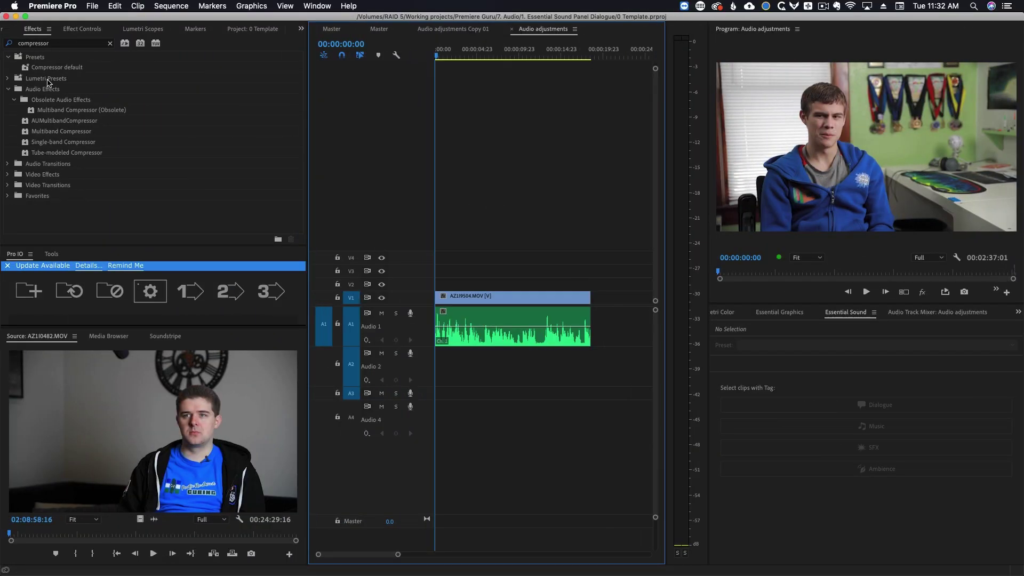
left_click(38, 144)
left_click_drag(34, 145, 510, 326)
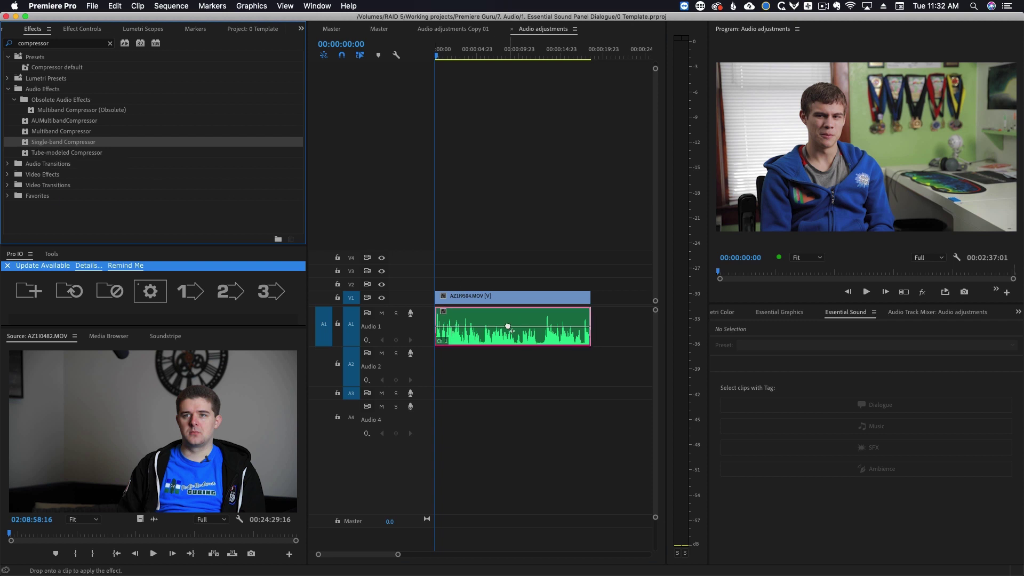
Show the clip's compressor in Effect Controls and open its Custom Setup editor
left_click(82, 30)
scroll(174, 160, "down", 5)
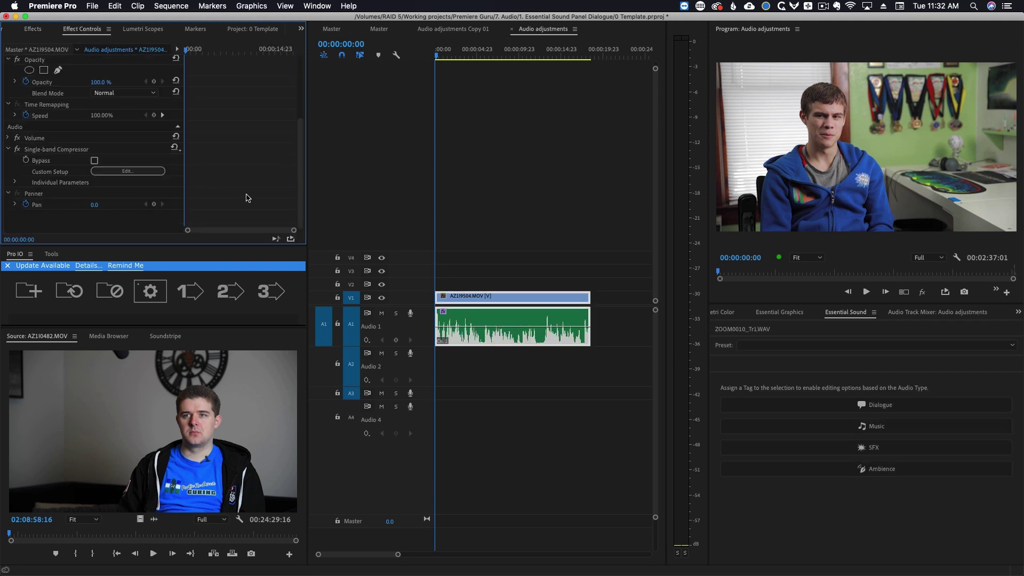
left_click(127, 171)
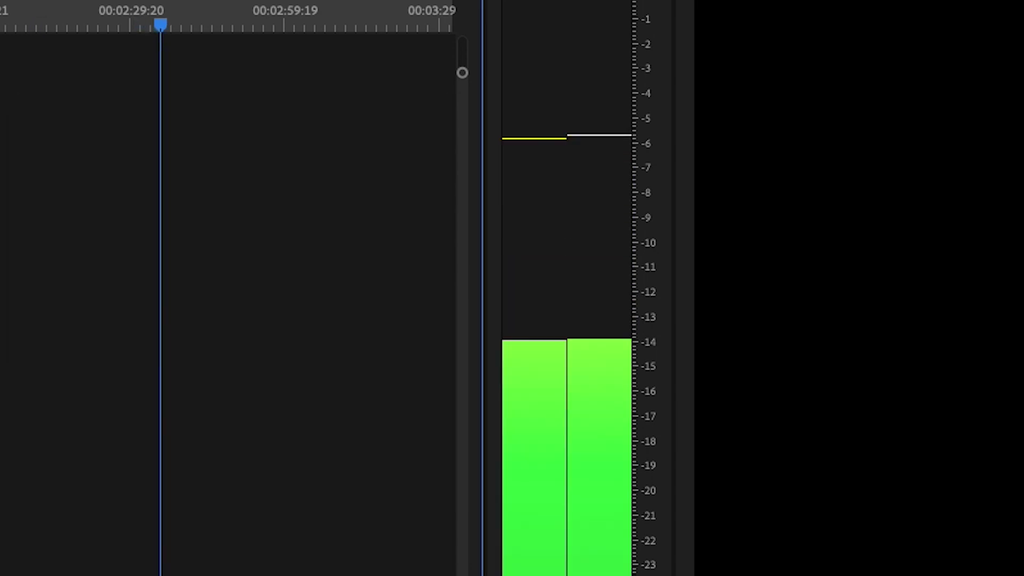
Move the compressor editor clear of the meters and set Threshold to -15 dB
left_click_drag(319, 107, 279, 262)
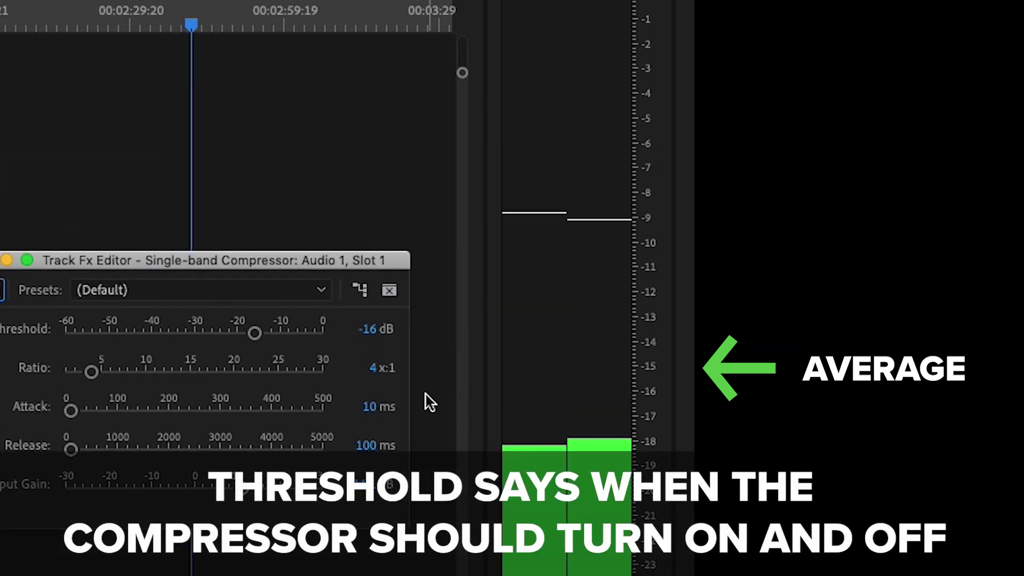
left_click(371, 335)
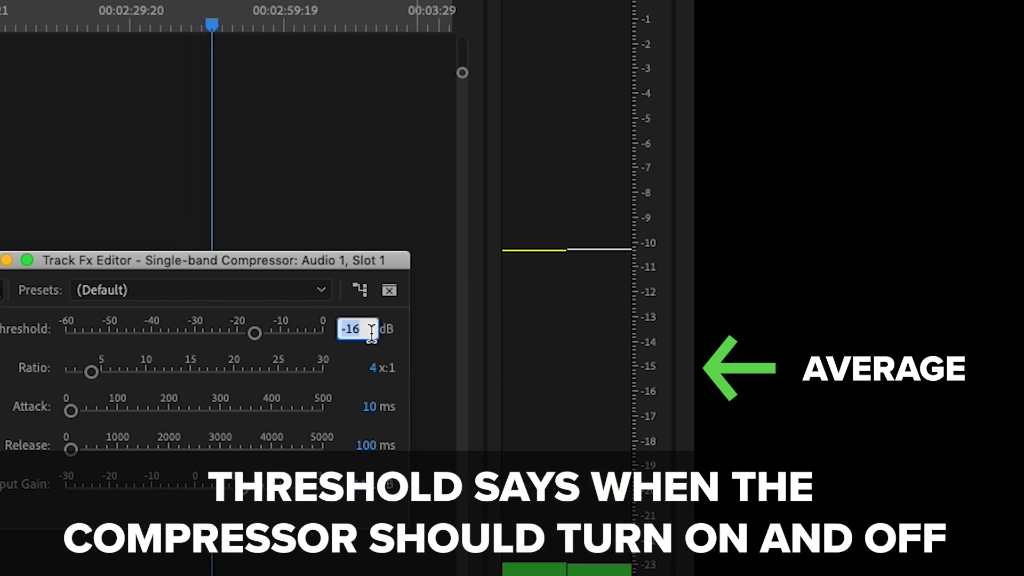
type("-15")
key("Return")
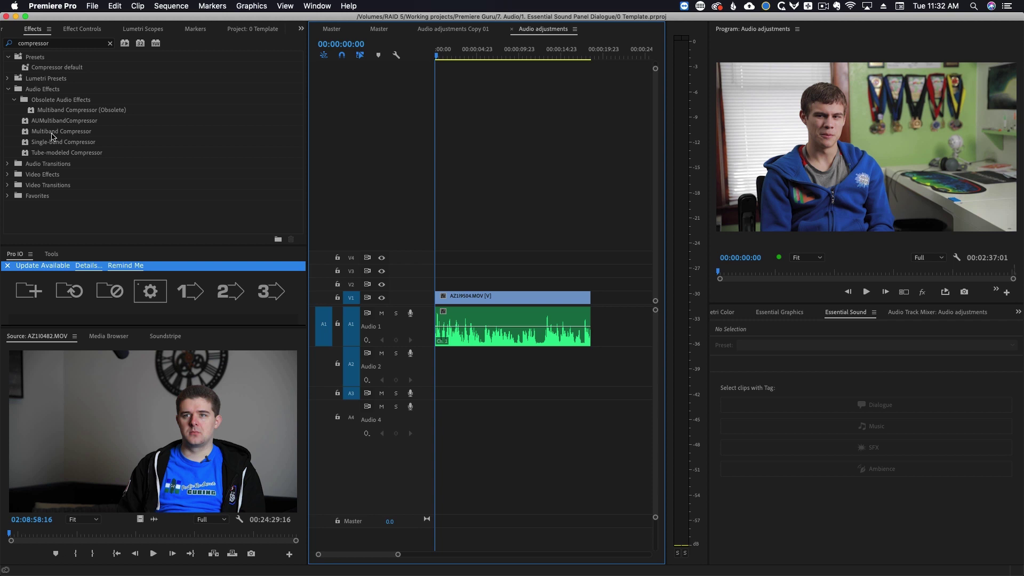
Apply the Single-band Compressor to Audio 1 and open its Custom Setup editor
left_click(36, 143)
left_click_drag(35, 145, 499, 316)
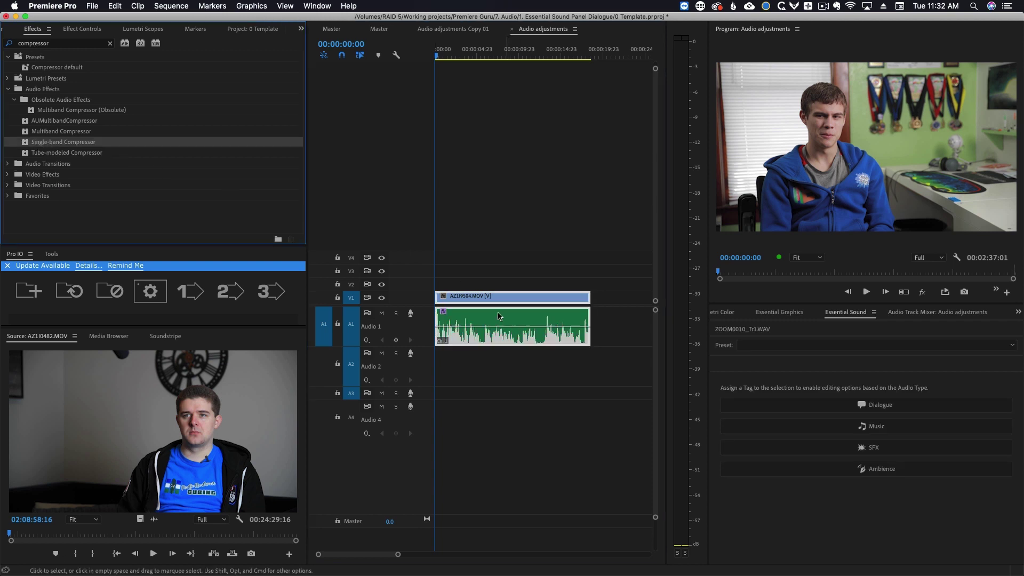
left_click(85, 31)
scroll(172, 162, "down", 3)
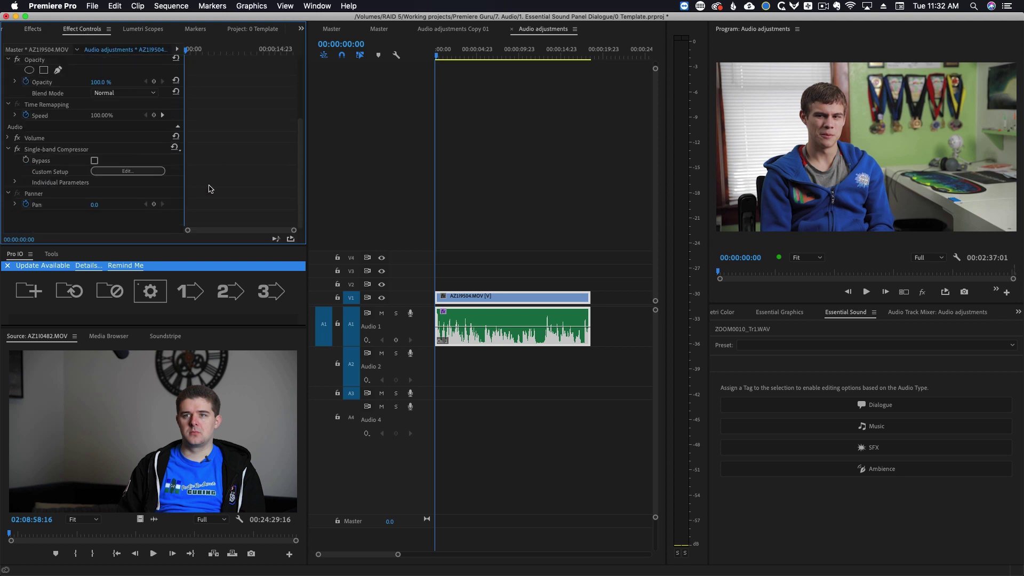
left_click(122, 172)
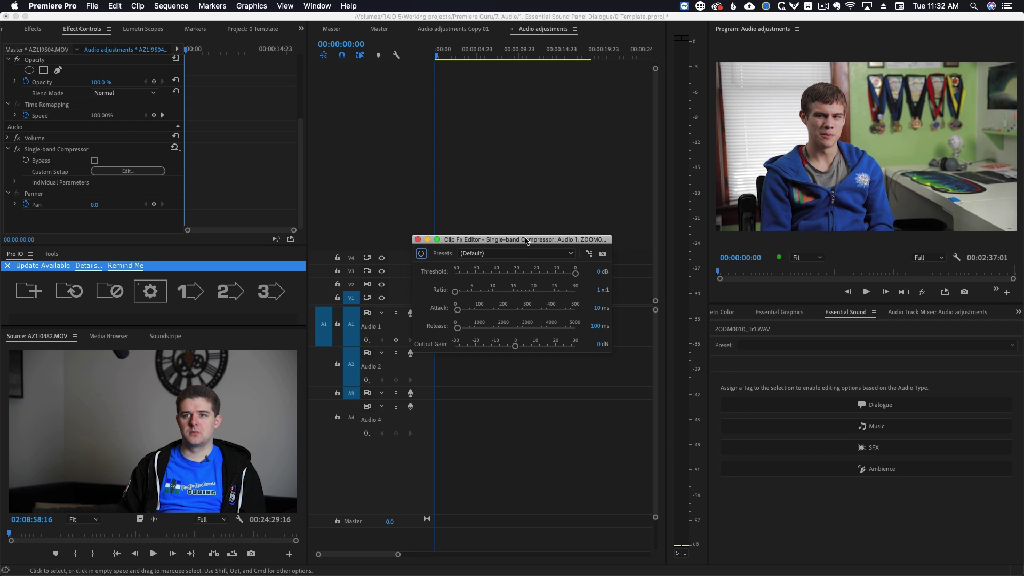
Play the interview with the editor repositioned and confirm a -15 dB threshold
left_click_drag(525, 240, 278, 204)
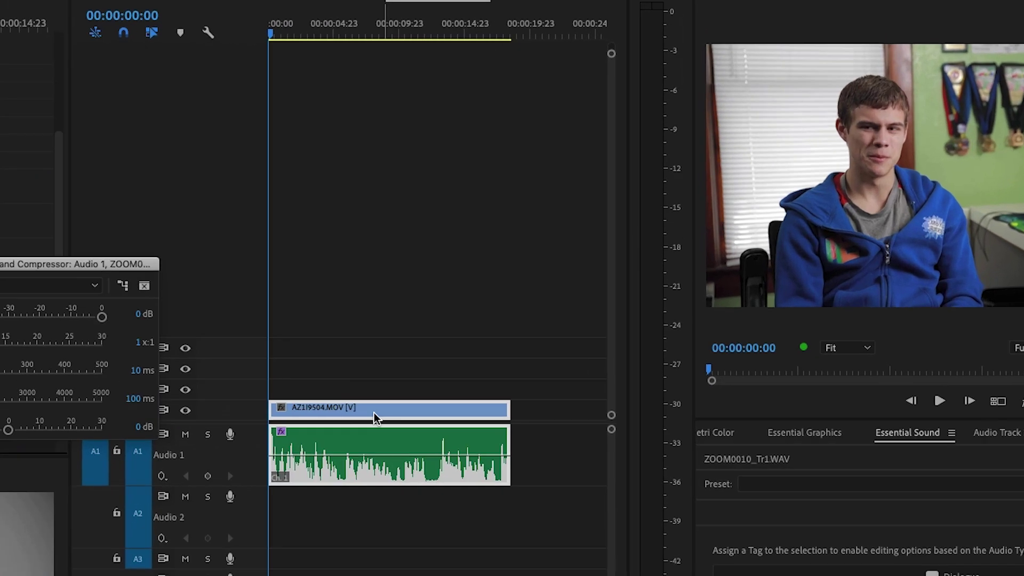
key("space")
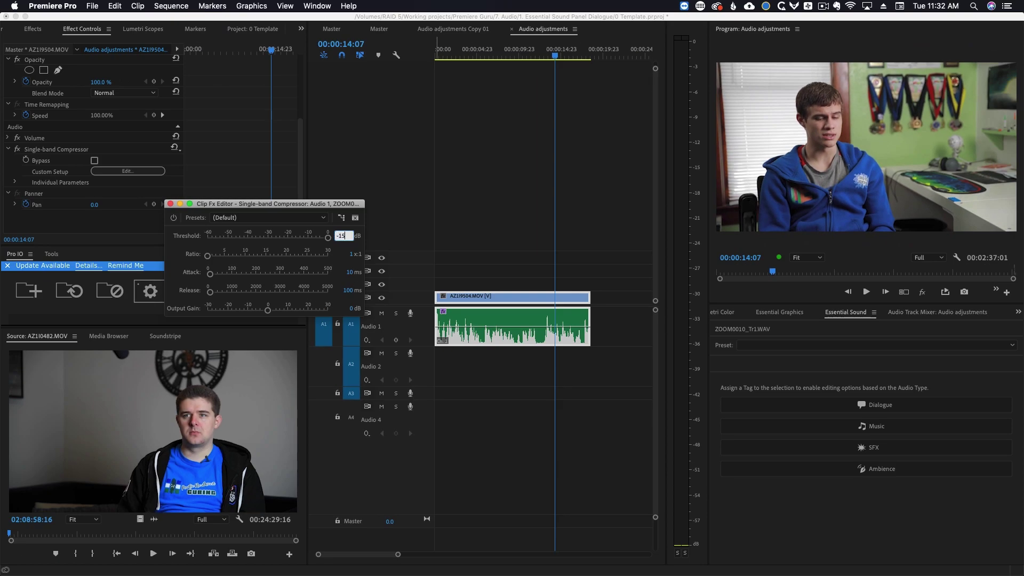
key("Return")
Confirm a 4:1 compressor ratio and rewind the playhead to 00:00:00:00
left_click(348, 254)
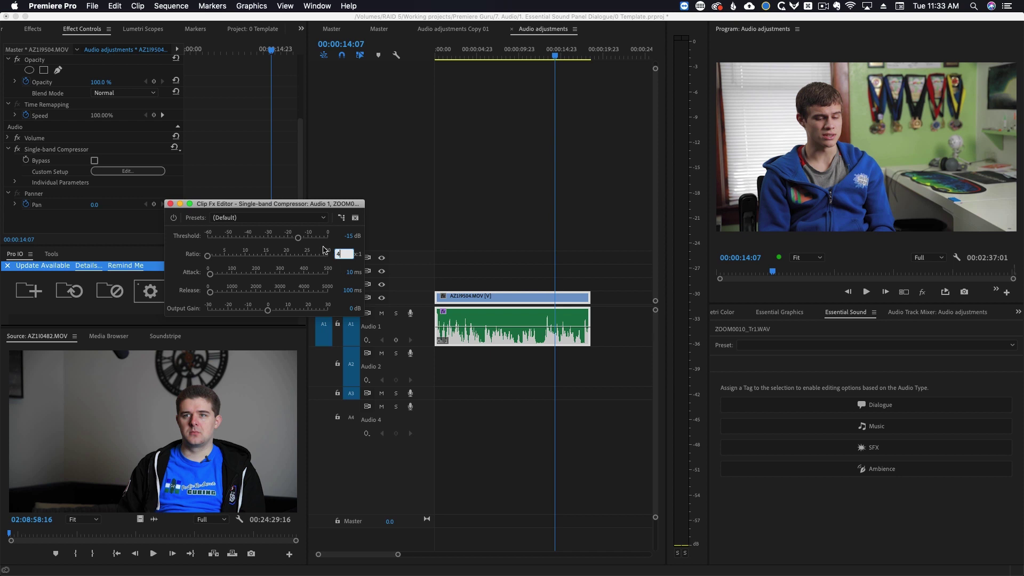
key("Return")
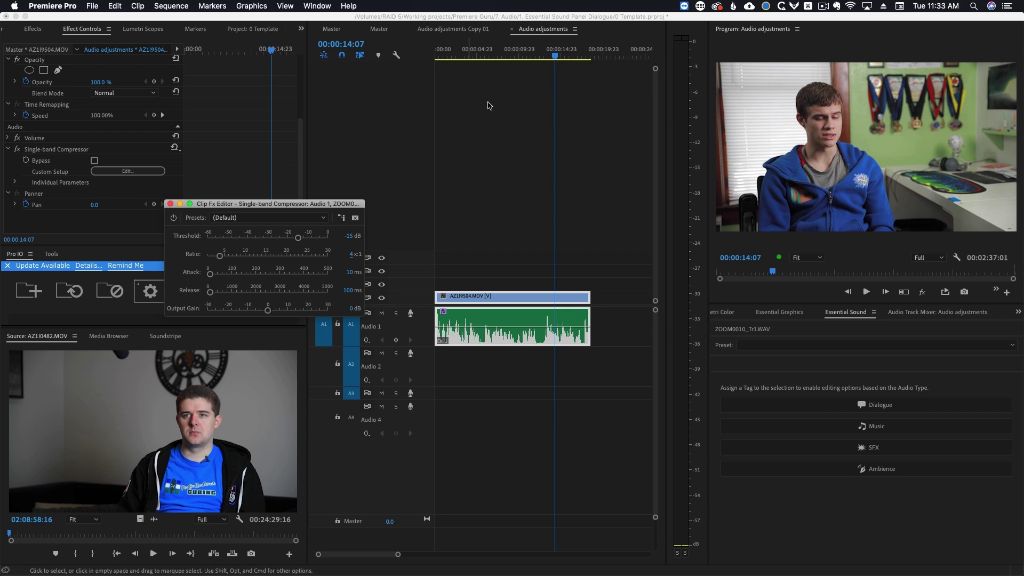
left_click_drag(467, 55, 435, 55)
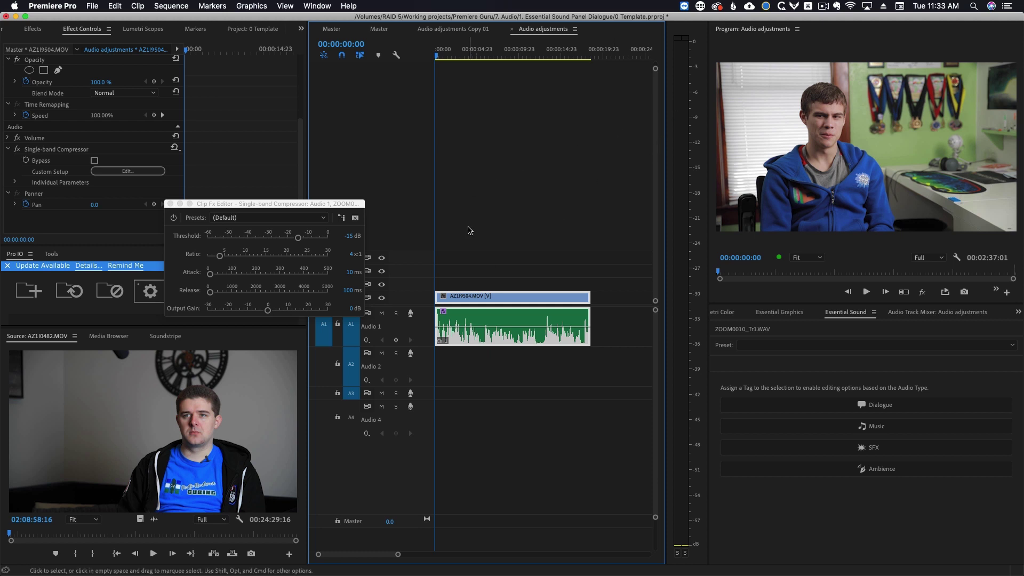
Raise the compressor output gain to 13.6 dB during playback, then return to the sequence start
key("space")
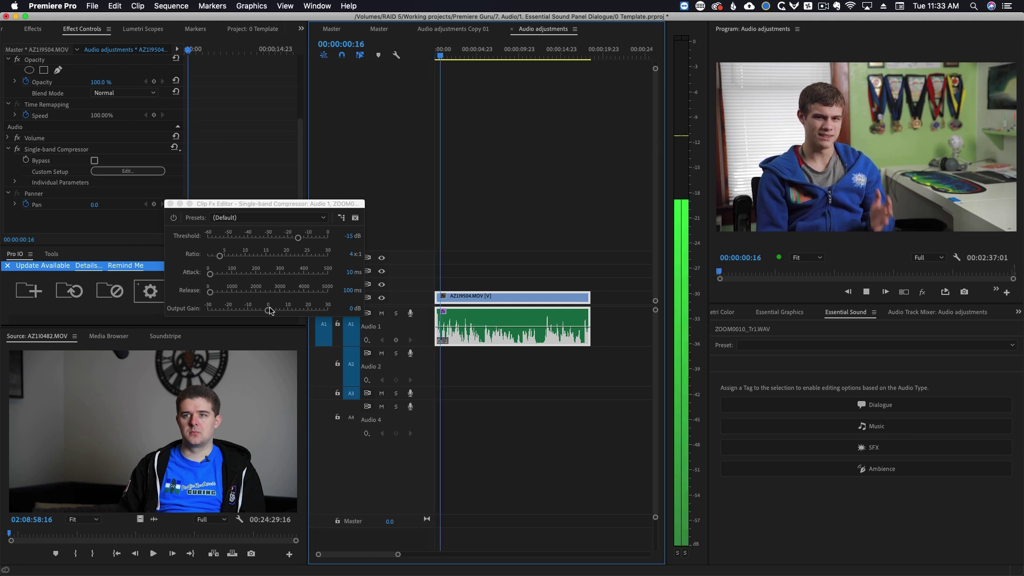
left_click_drag(267, 310, 296, 315)
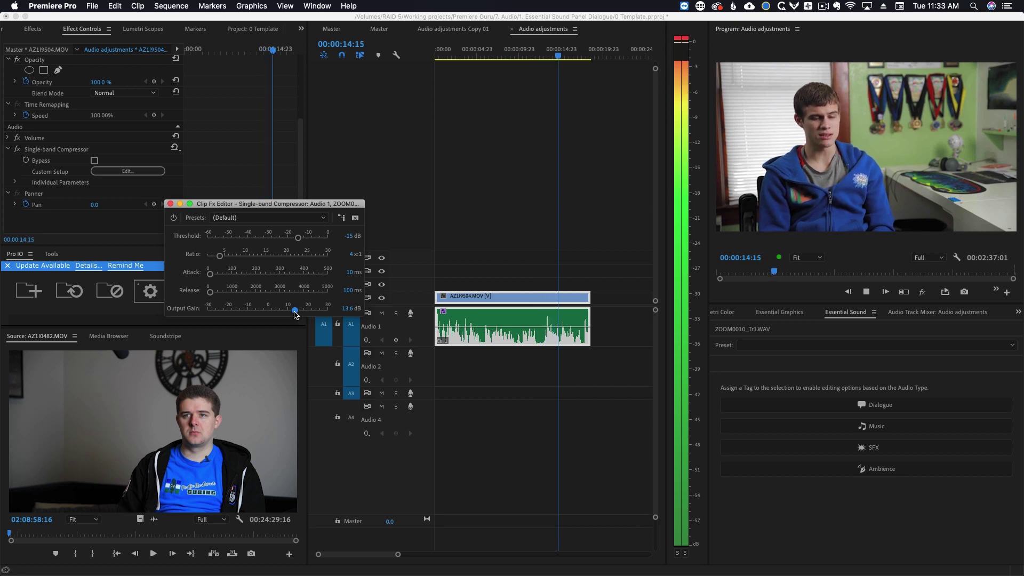
key("space")
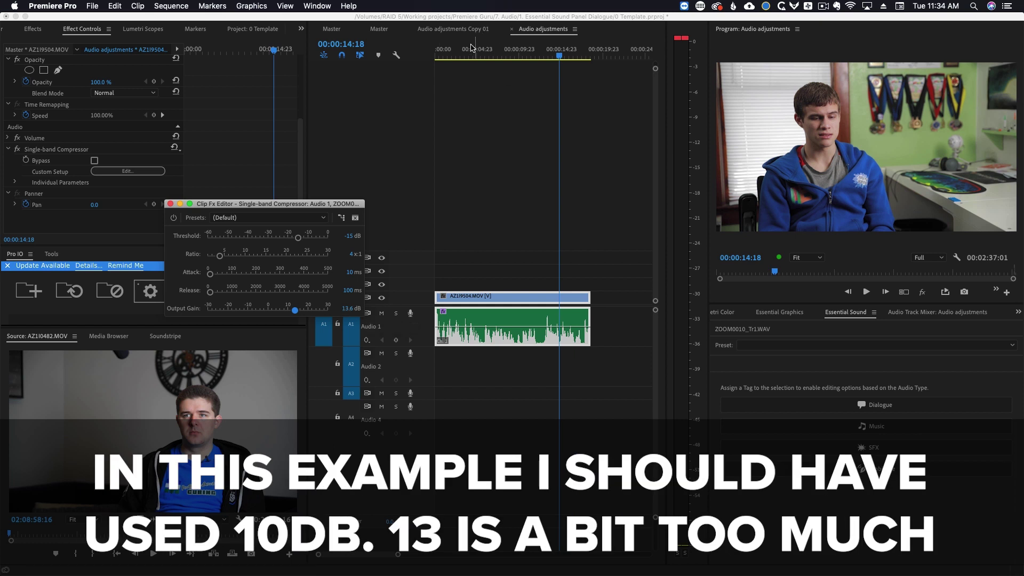
left_click(433, 279)
key("Home")
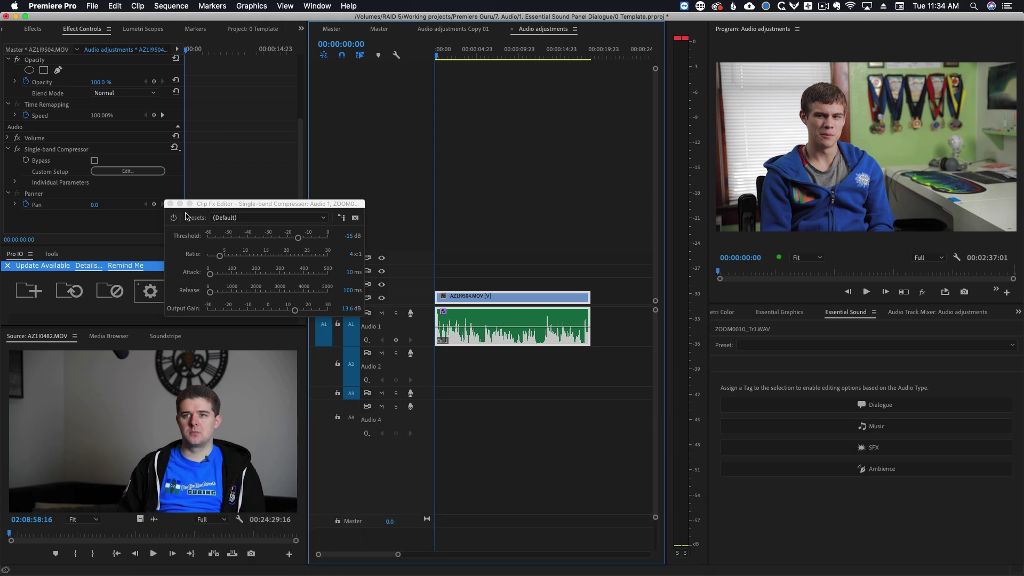
left_click(175, 218)
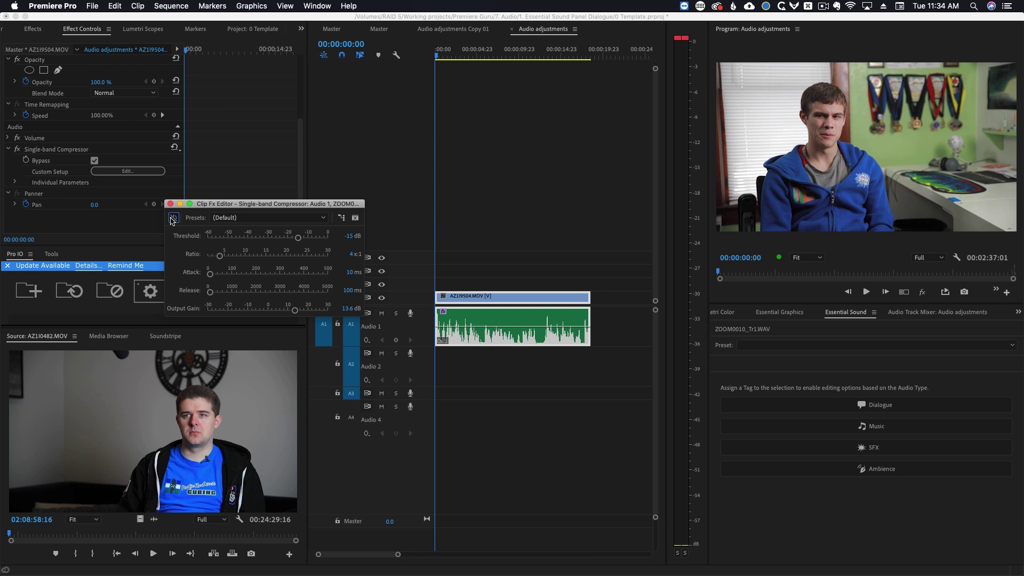
key("space")
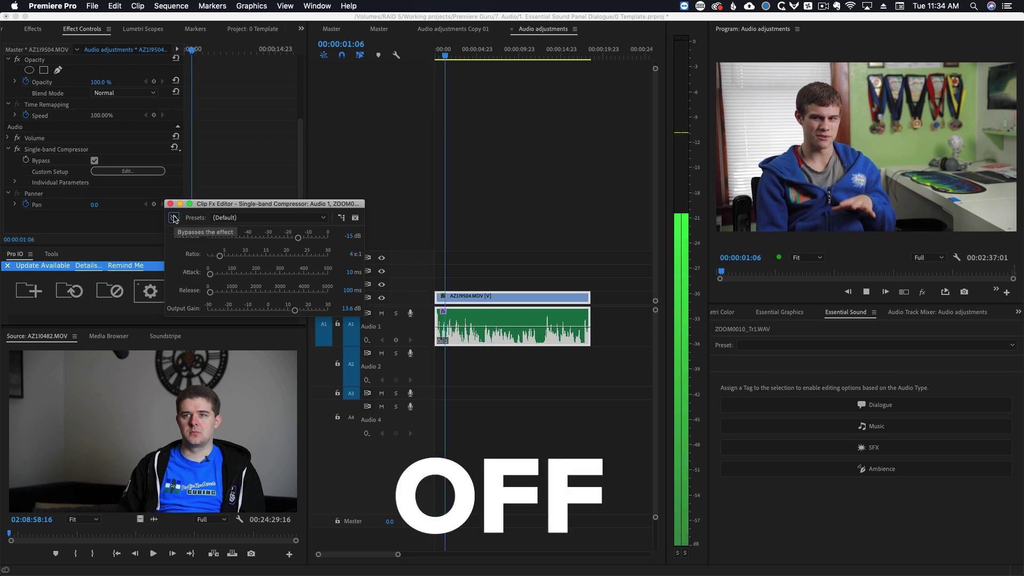
left_click(175, 218)
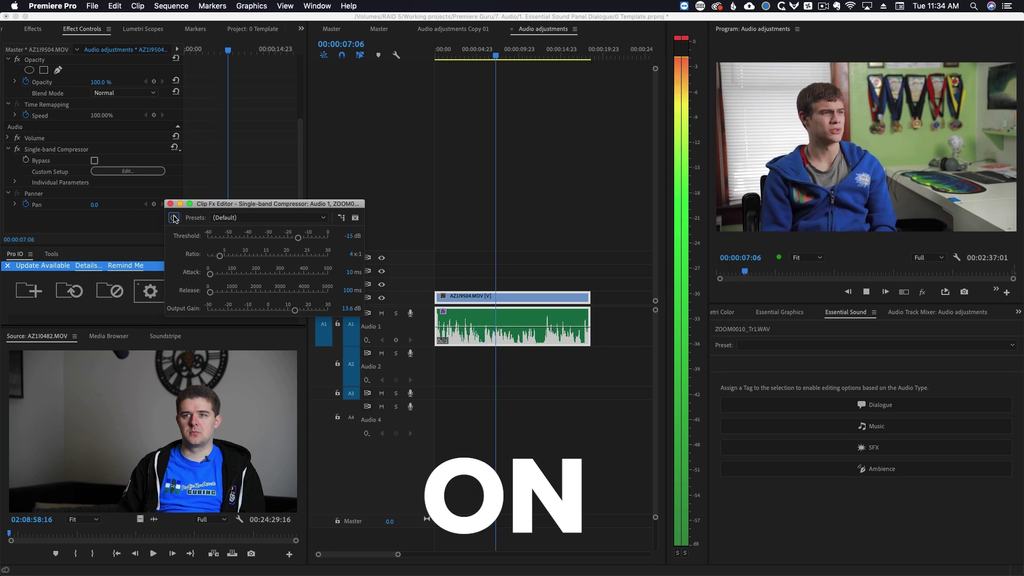
left_click(175, 218)
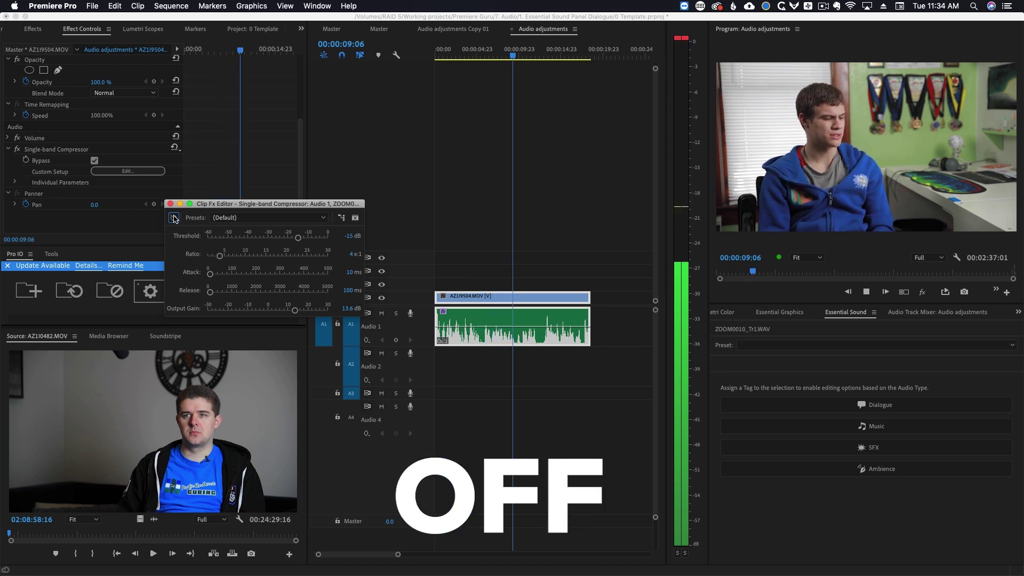
left_click(175, 218)
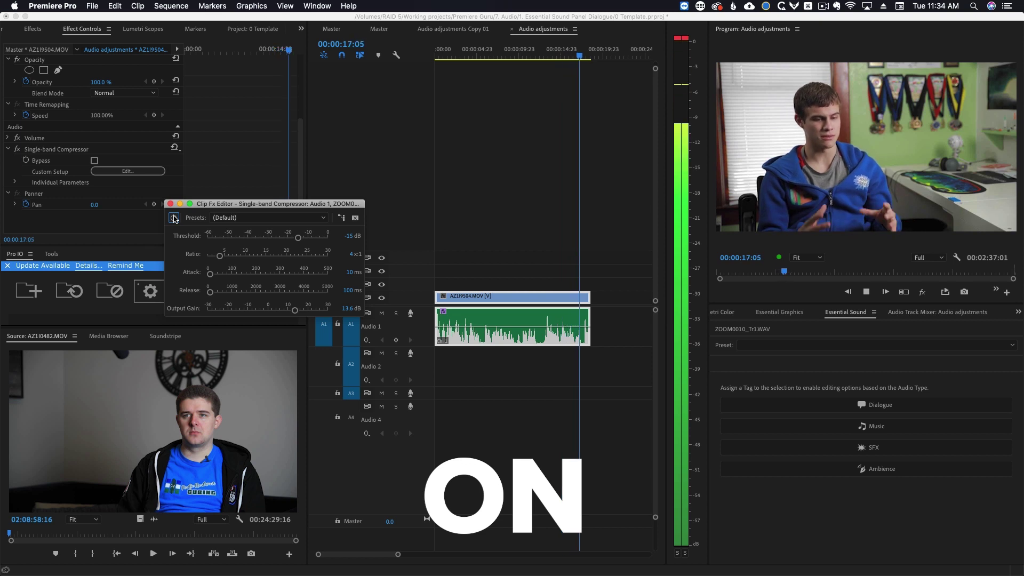
key("space")
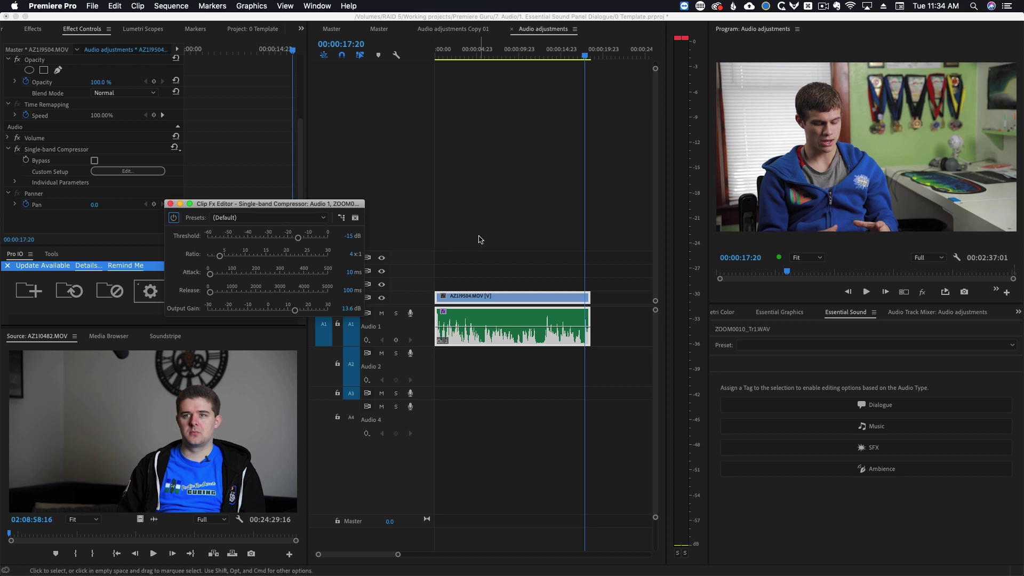
Check the compressor Presets list and keep the (Default) preset
left_click(247, 218)
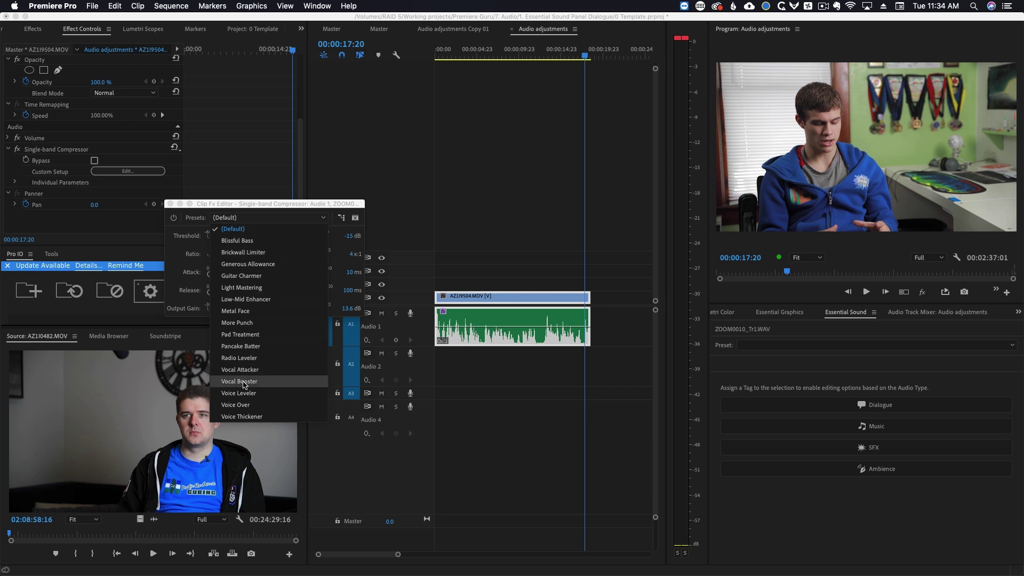
left_click(172, 266)
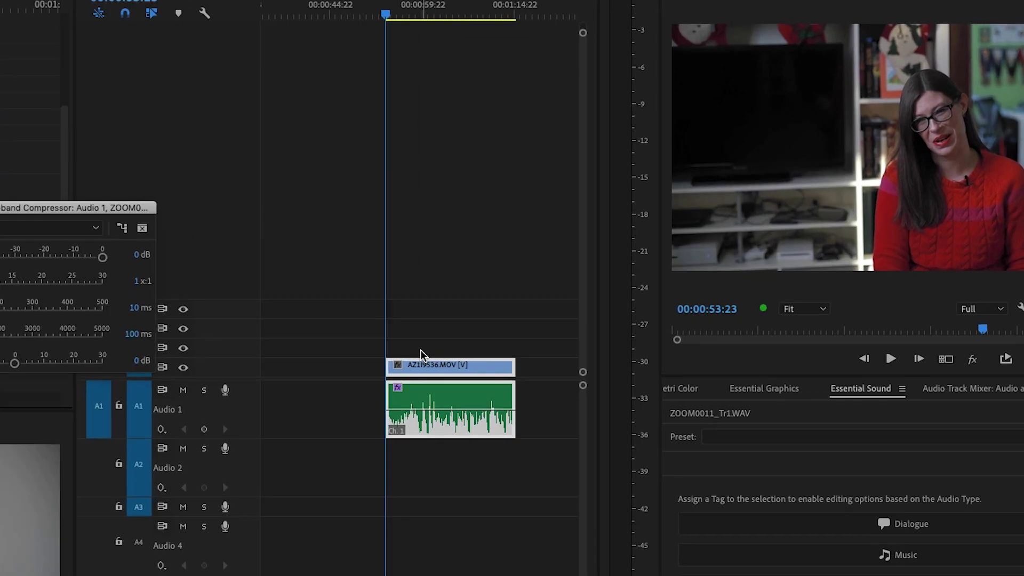
After listening to the second clip, set Threshold to -17 dB and Ratio to 4:1
key("space")
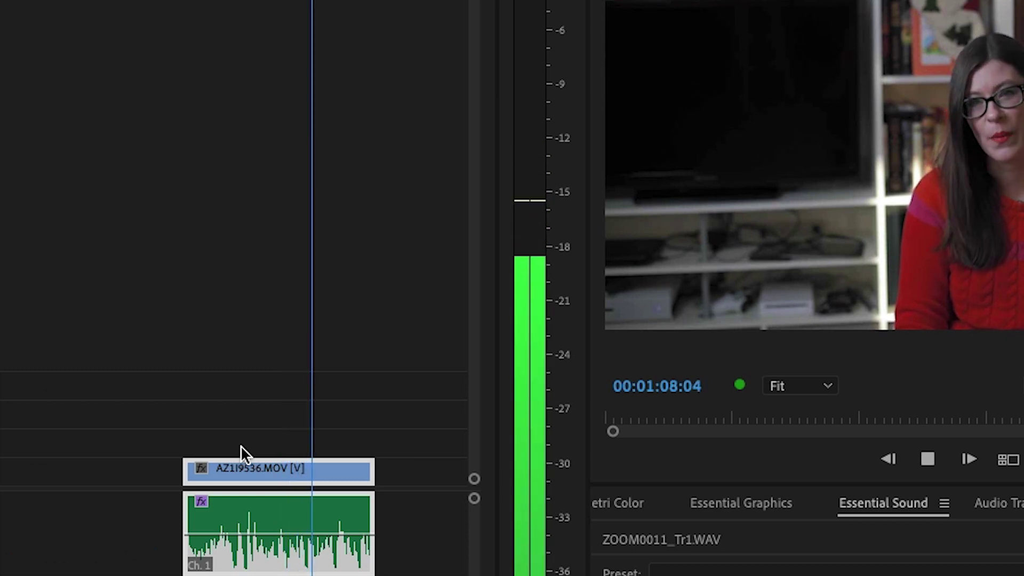
key("space")
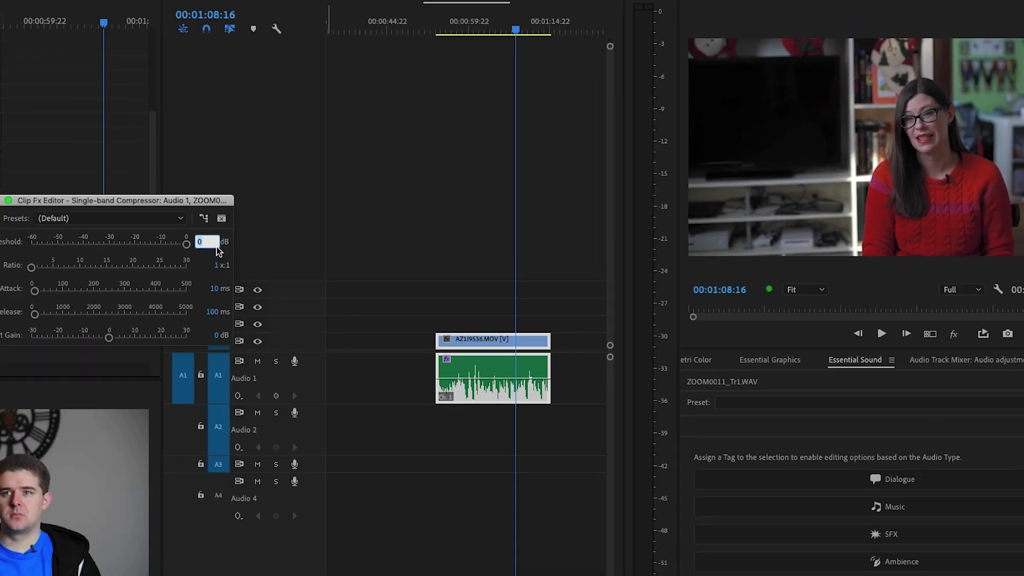
left_click(342, 221)
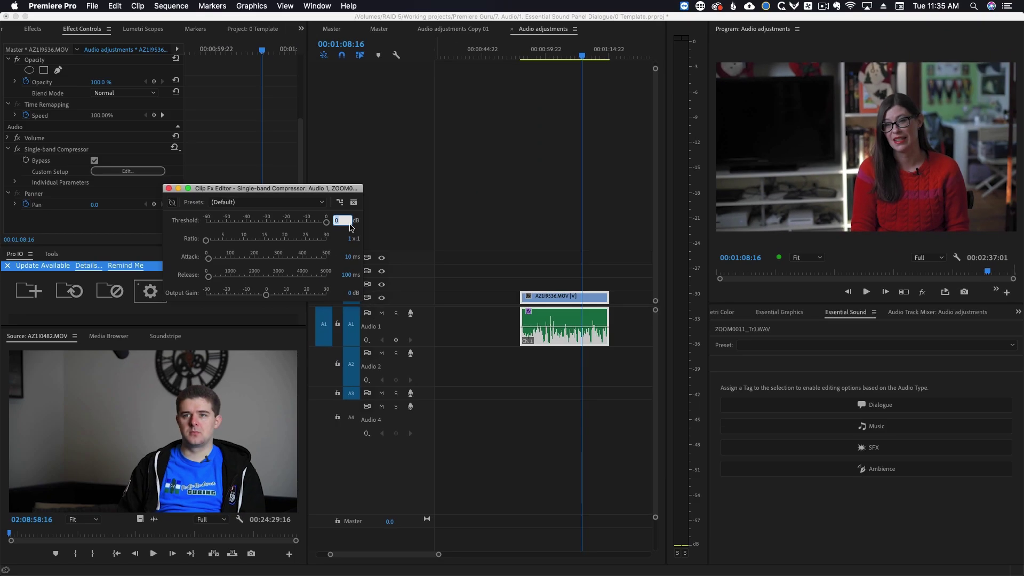
type("-17")
key("Return")
left_click(349, 238)
type("4")
key("Return")
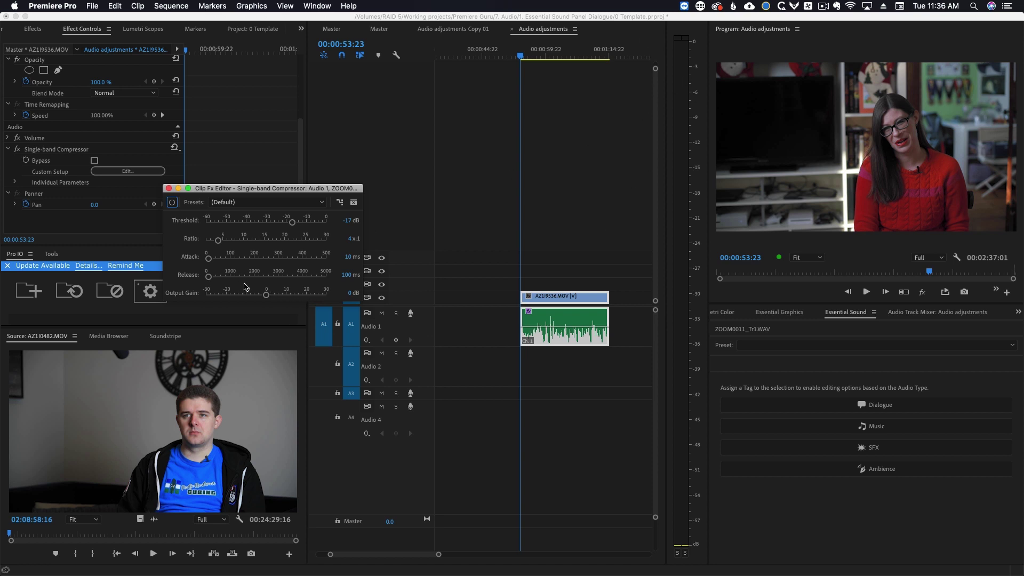
Raise the second clip's output gain to 10.9 dB while playing, then focus the timeline
key("space")
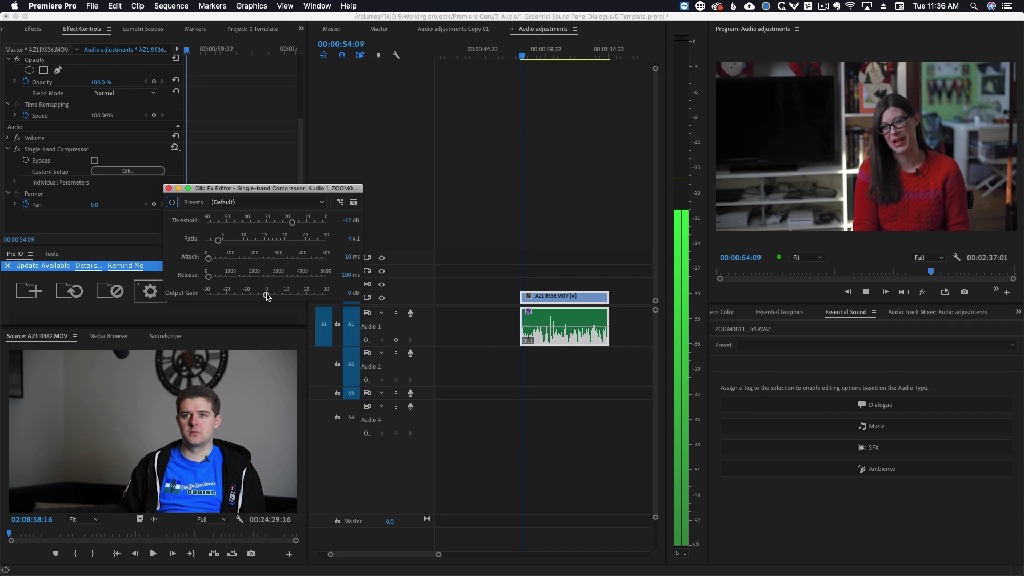
left_click_drag(267, 294, 288, 296)
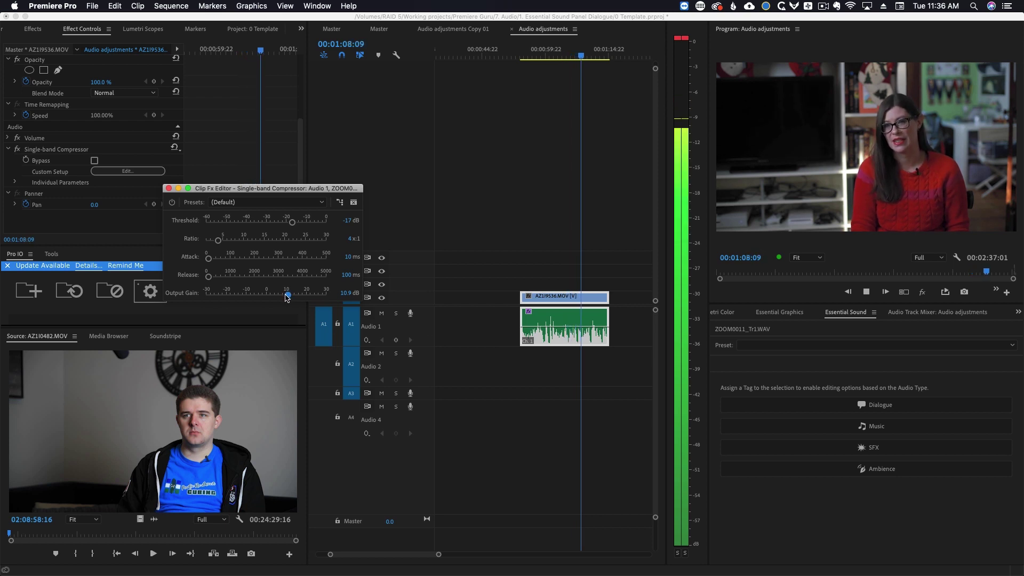
key("space")
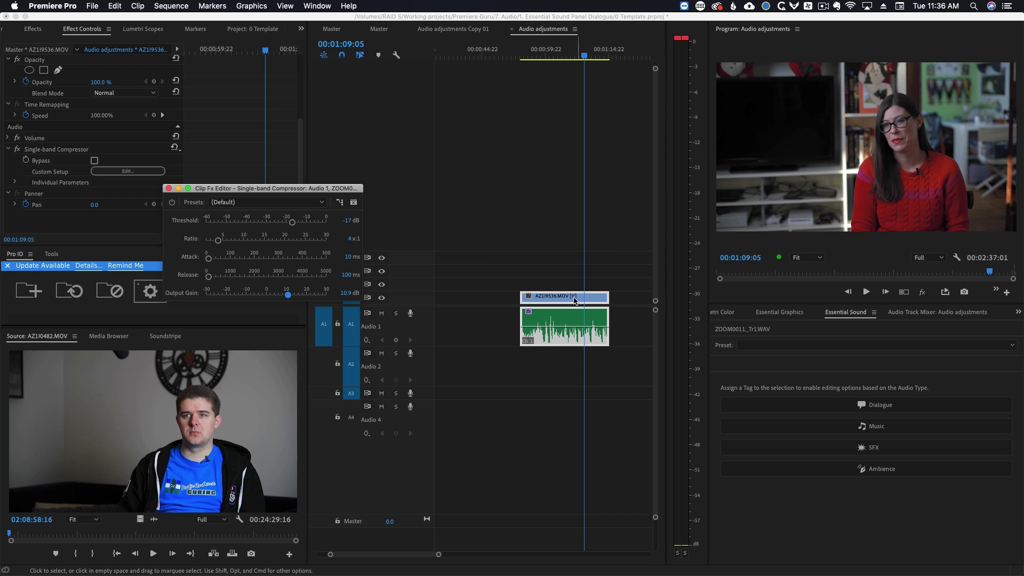
left_click(572, 299)
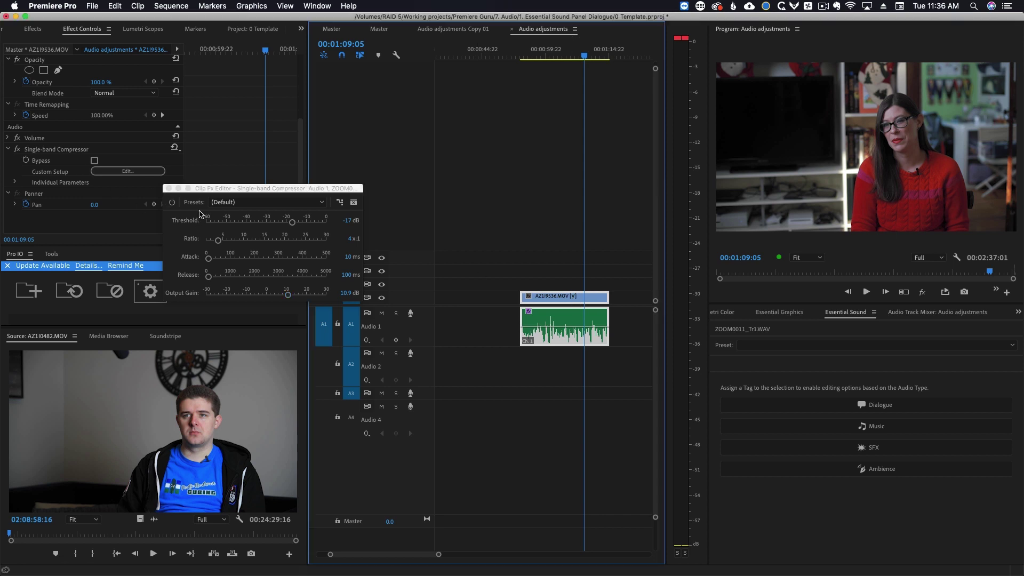
key("Up")
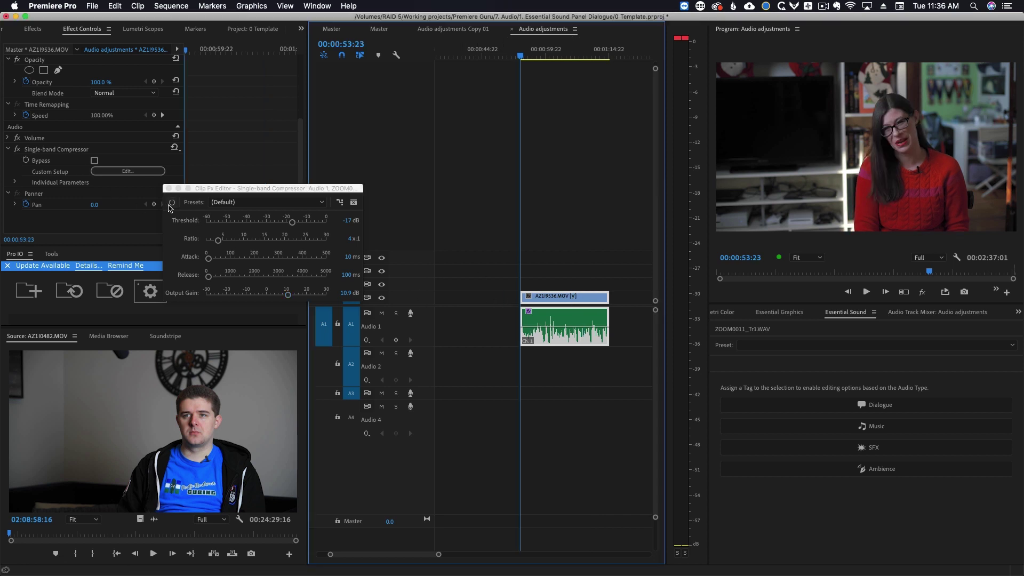
left_click(170, 203)
key("space")
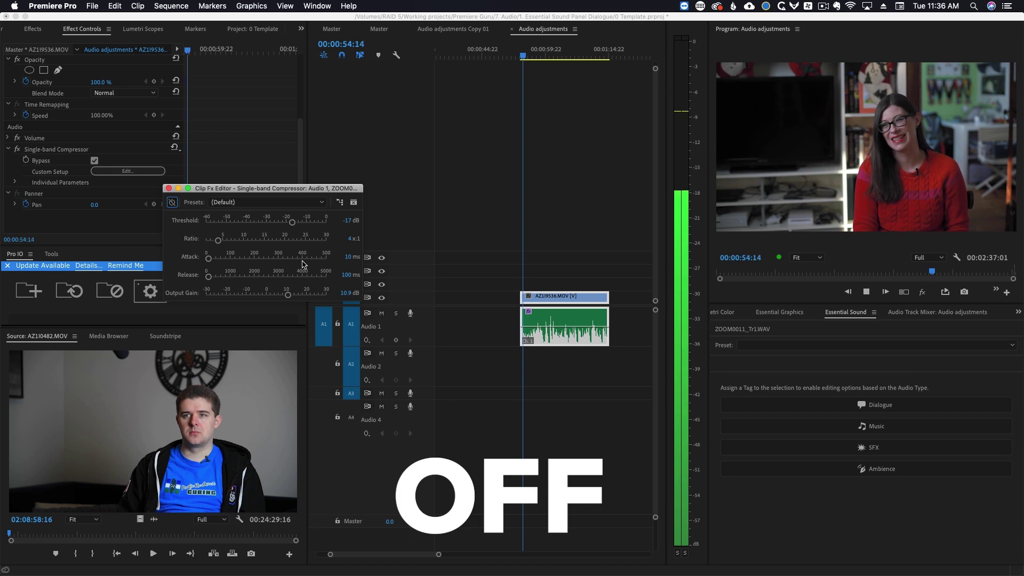
left_click(171, 203)
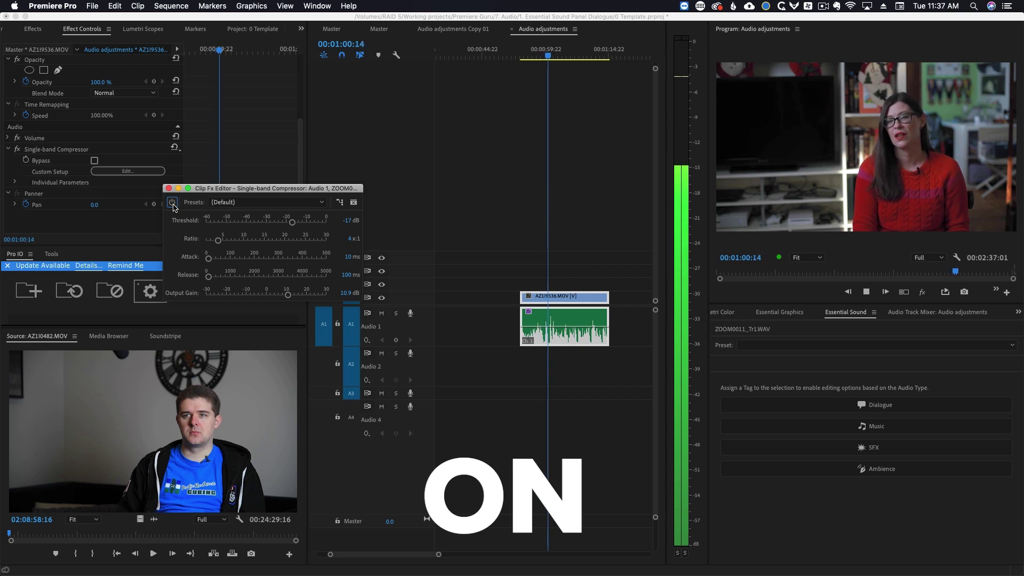
left_click(172, 202)
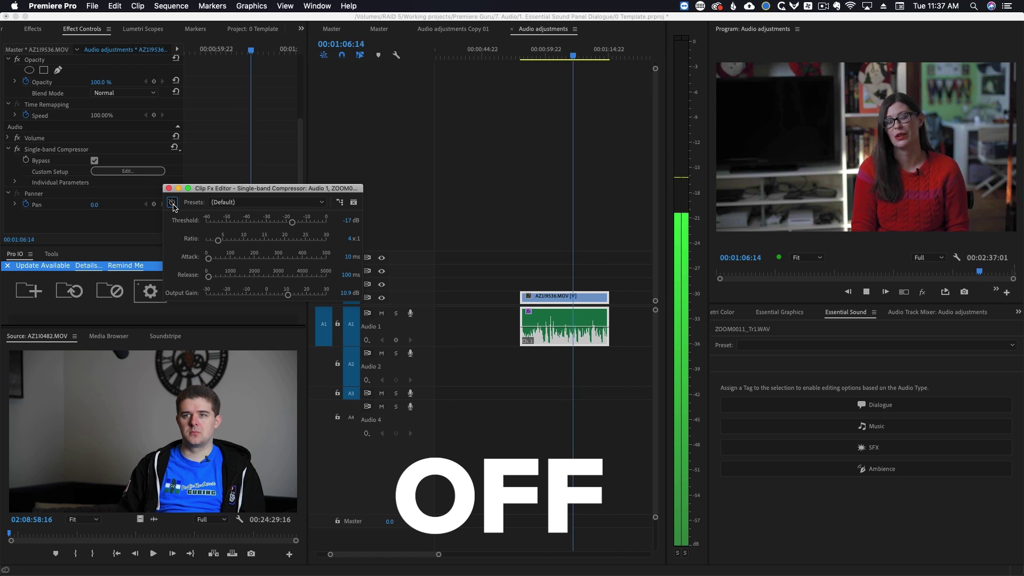
left_click(172, 202)
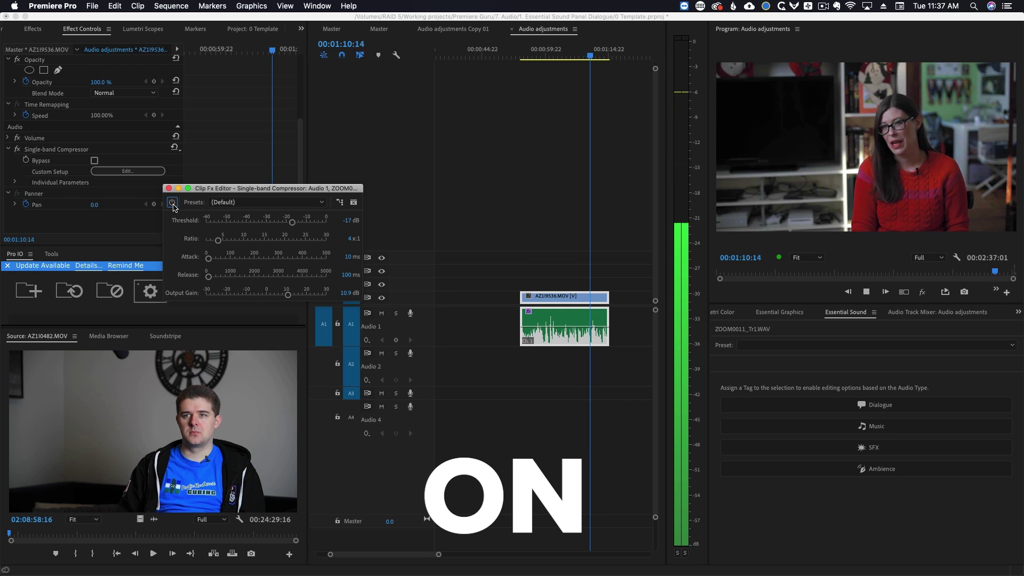
left_click(172, 203)
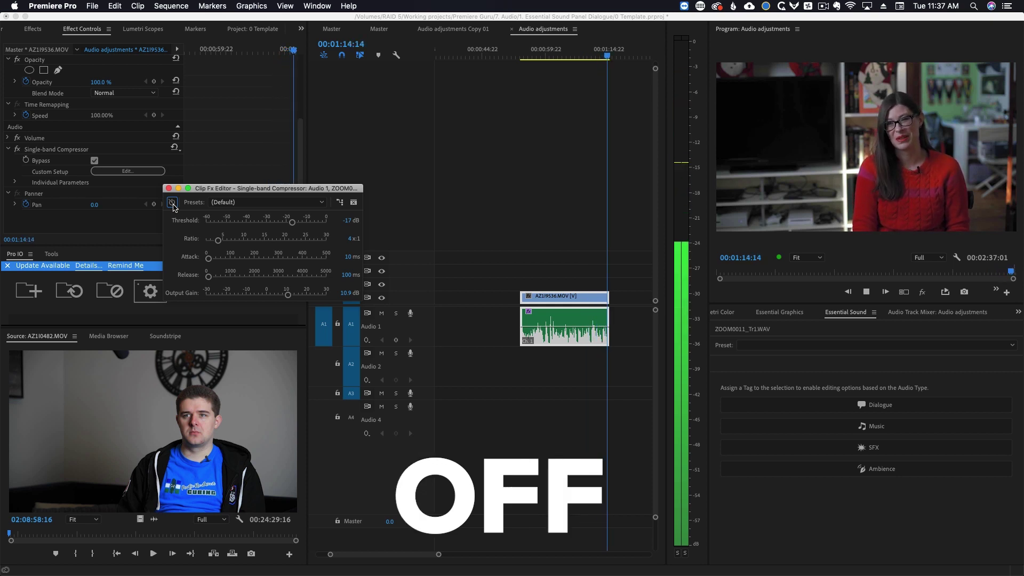
key("space")
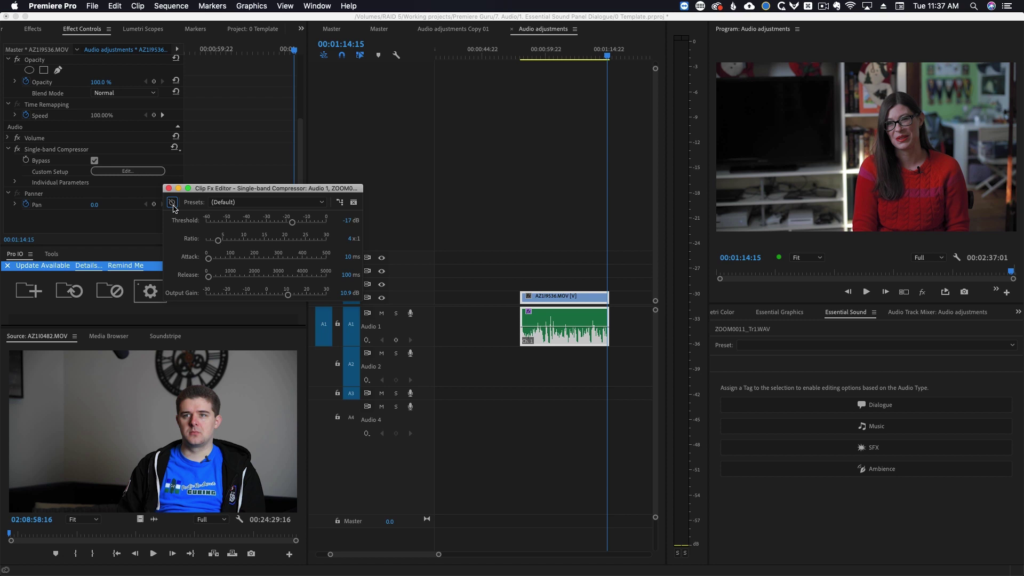
left_click(172, 203)
Lower the threshold to -35.5 dB and A/B the compressor bypassed from 00:00:55:05
left_click_drag(292, 223, 258, 226)
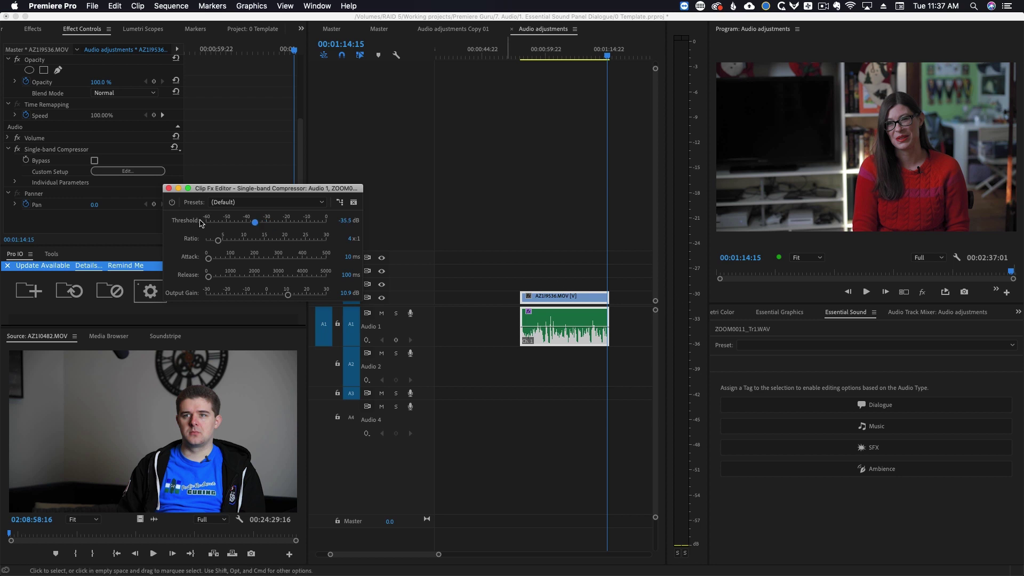
left_click(172, 202)
left_click(525, 51)
key("space")
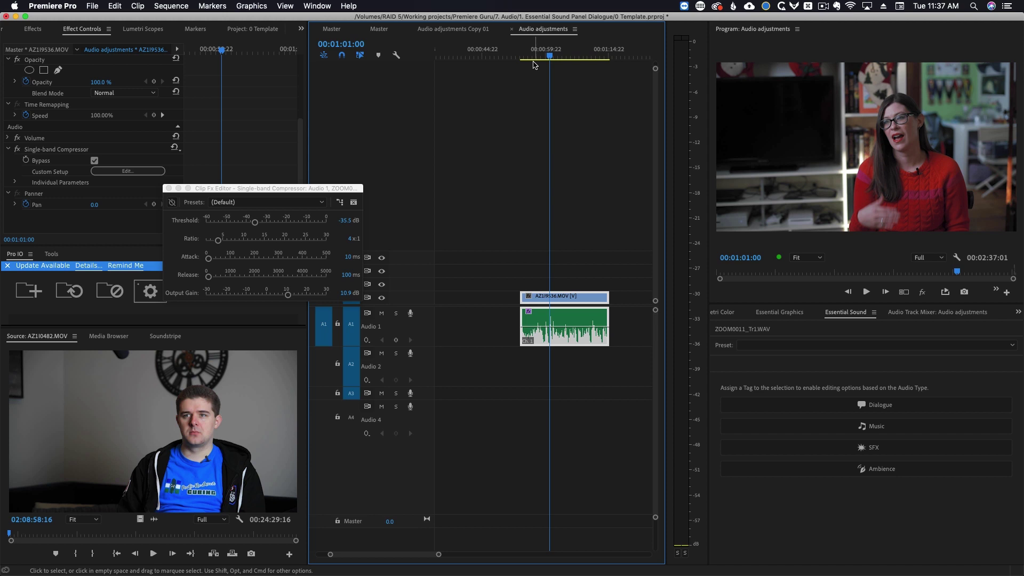
key("space")
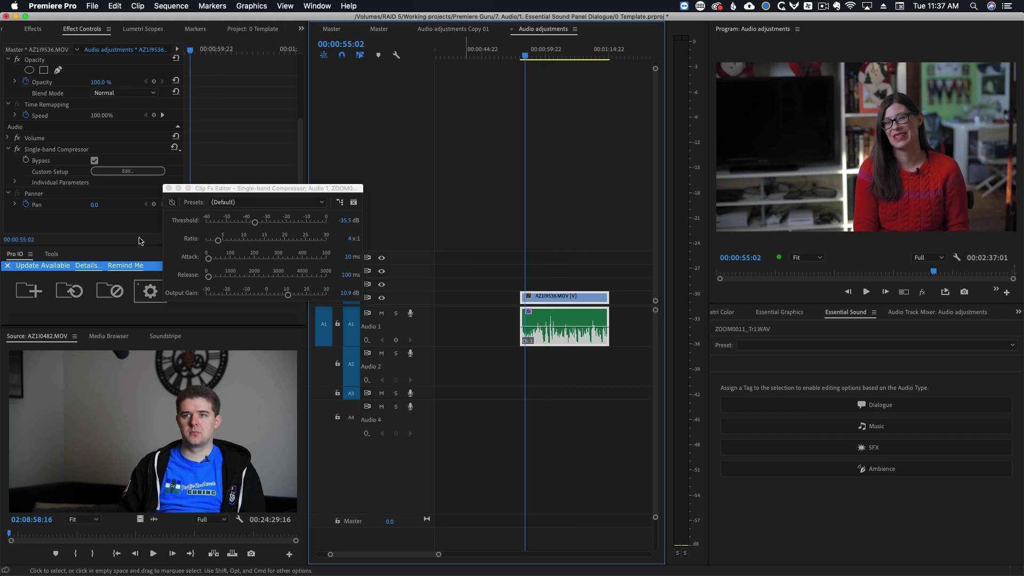
left_click(171, 203)
Push output gain to 21.1 dB during playback, then return threshold to -17 dB
key("space")
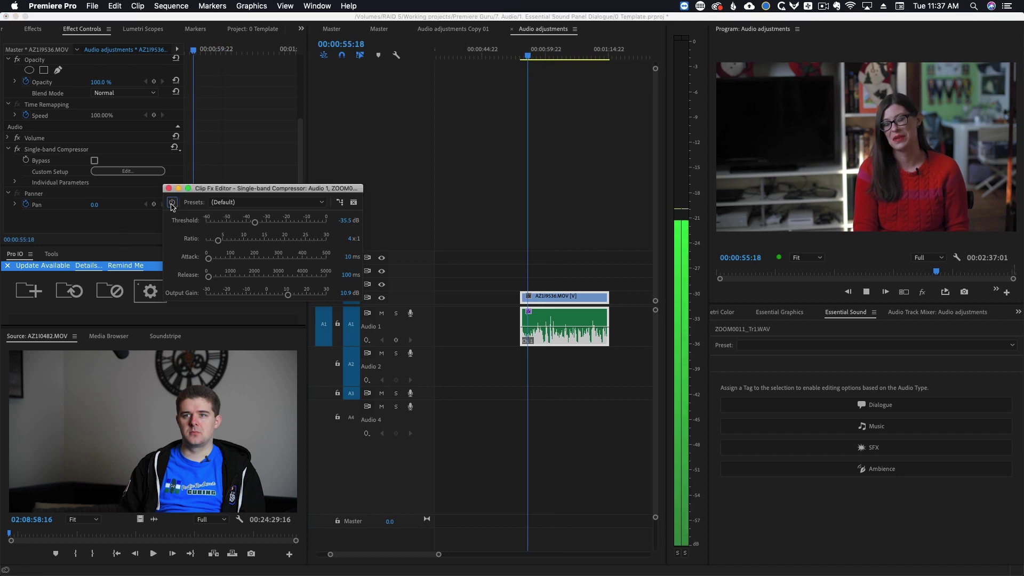
left_click_drag(288, 298, 309, 298)
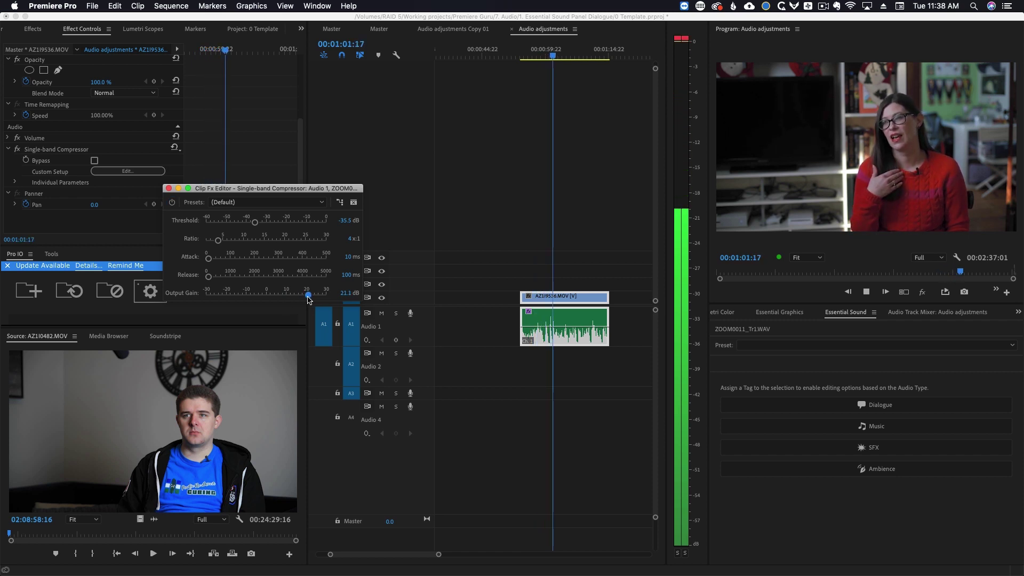
key("space")
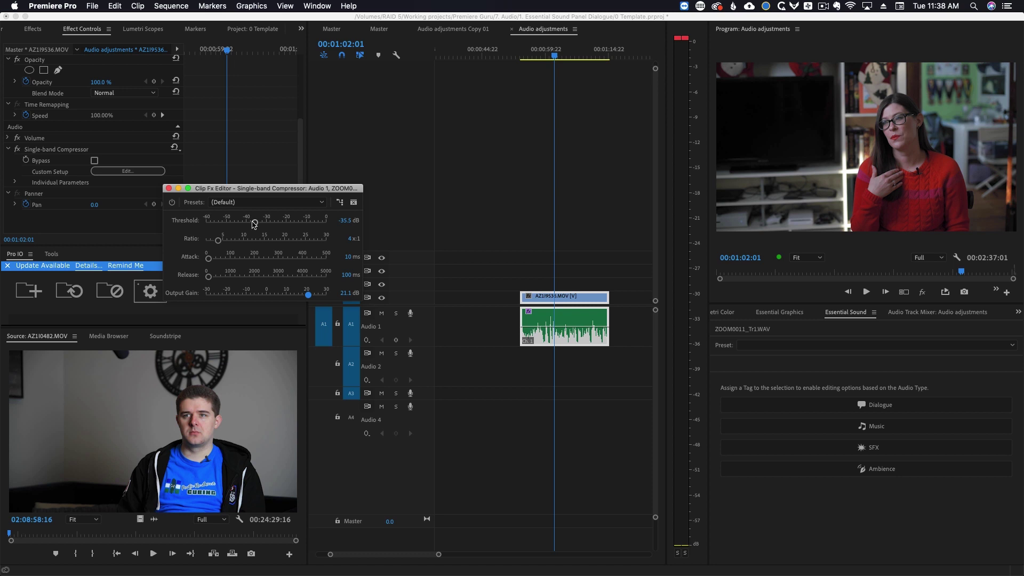
left_click_drag(254, 224, 291, 228)
Lower the Single-band Compressor's output gain to 10 dB on the second interview clip
left_click_drag(350, 293, 356, 302)
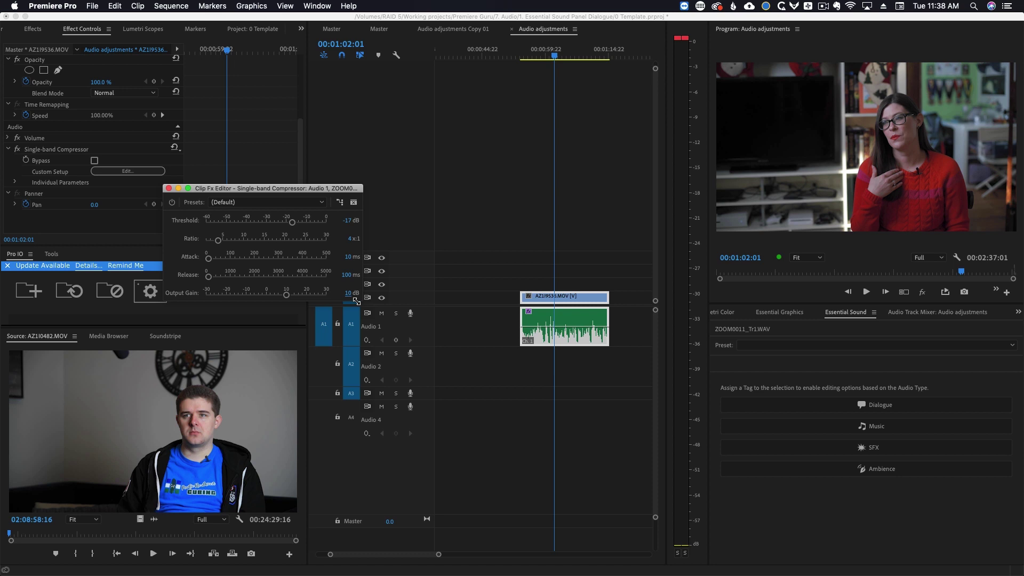